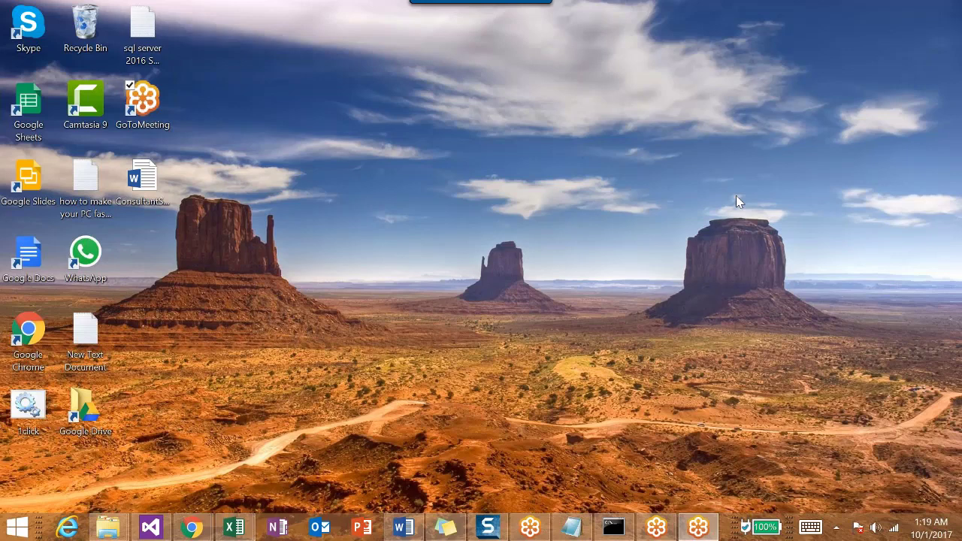
# Switch to the Dynamics 365 window and go to Settings > Administration.
pyautogui.moveTo(192, 526)
pyautogui.click(275, 452)
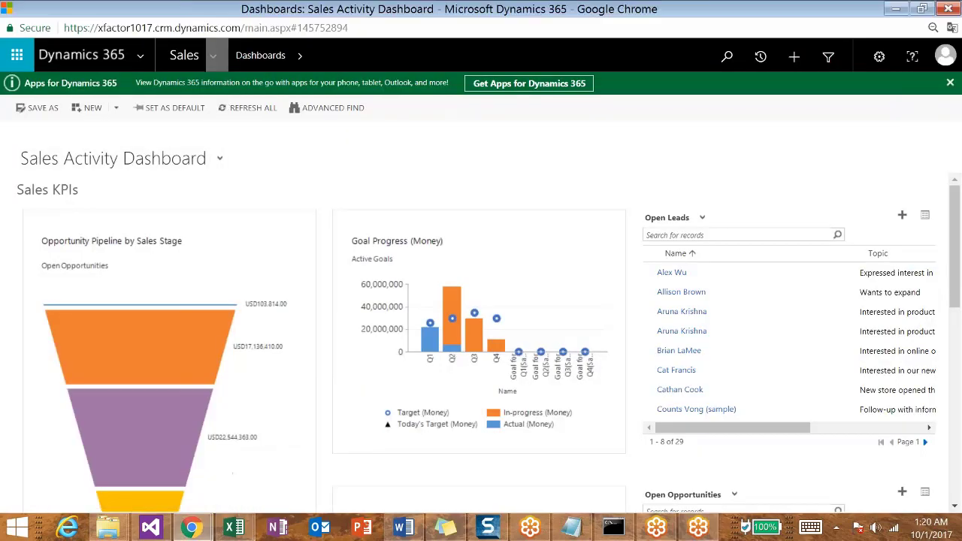
pyautogui.click(216, 59)
pyautogui.click(595, 100)
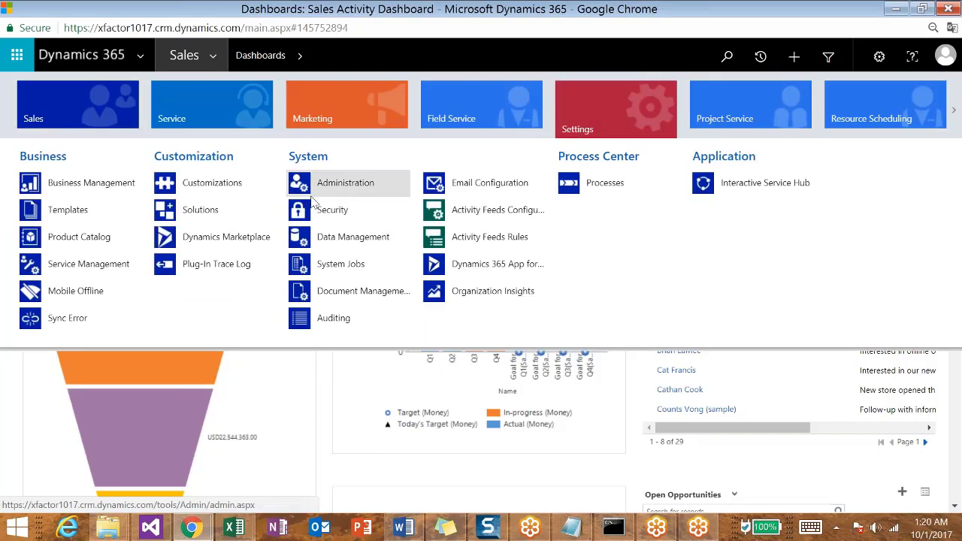
pyautogui.click(314, 187)
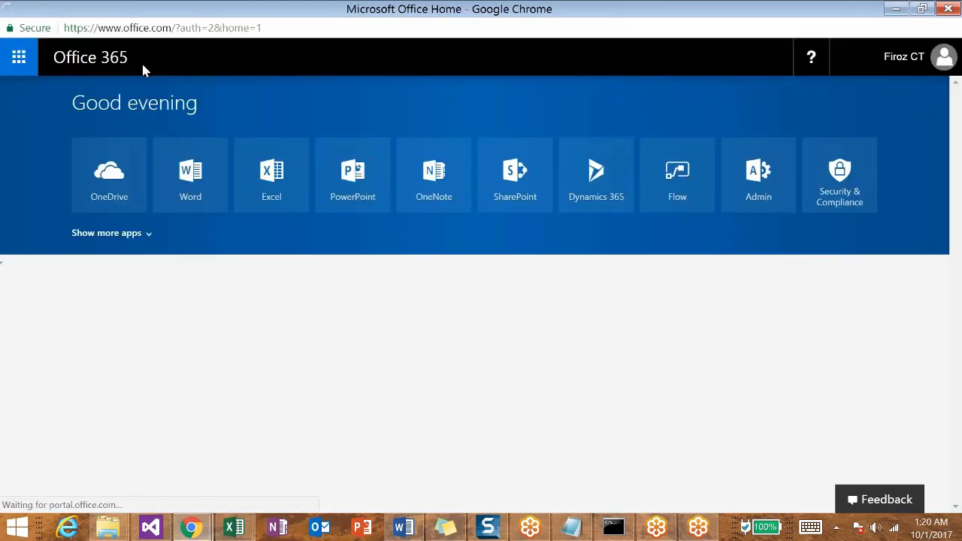
# Launch the Admin tile from the Office 365 app launcher.
pyautogui.click(19, 57)
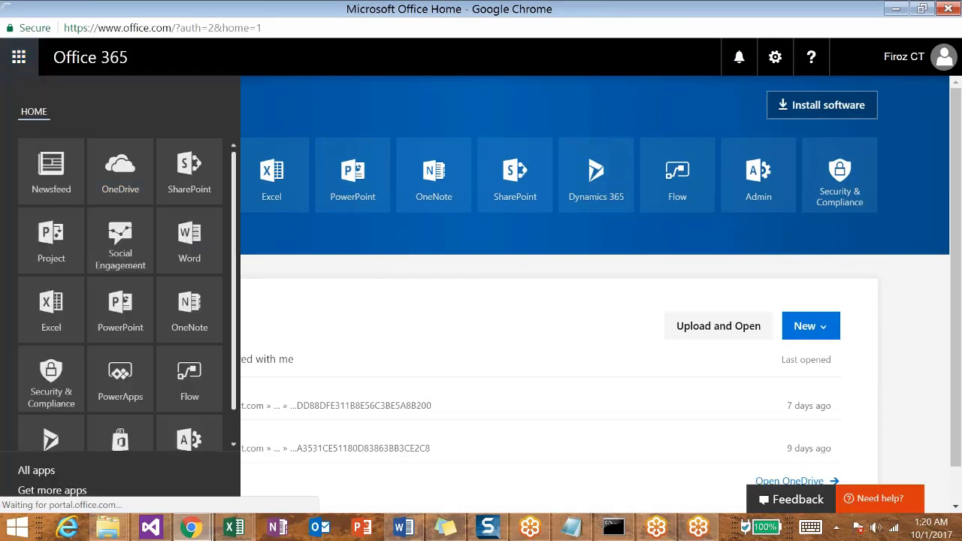
pyautogui.scroll(-1, 213, 433)
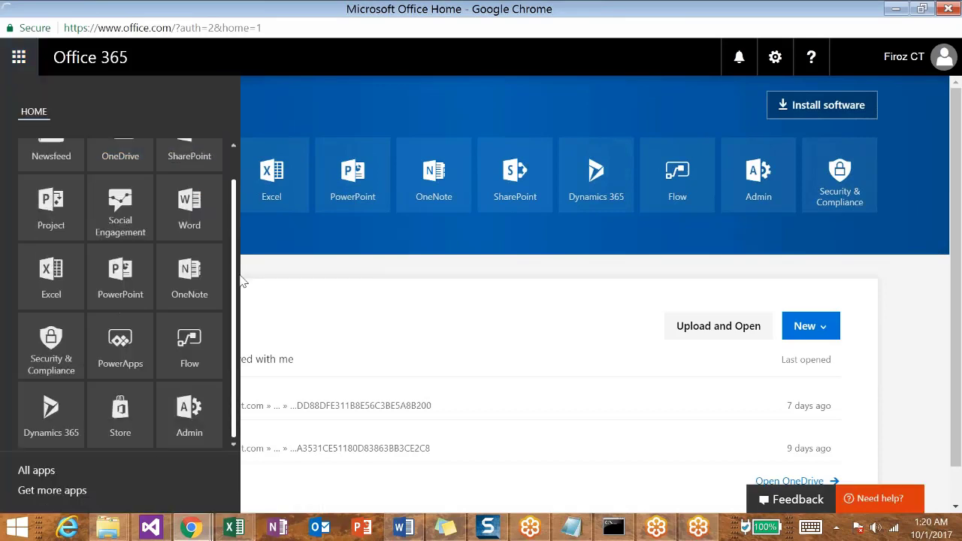
pyautogui.click(212, 433)
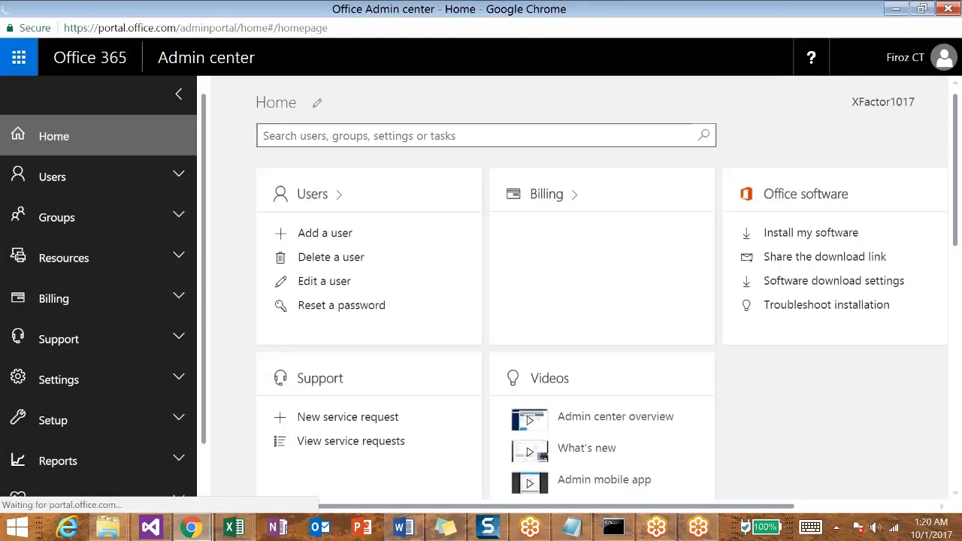
# Open Billing > Subscriptions and review the Customer Engagement trial, its Extend trial link and More actions.
pyautogui.click(177, 299)
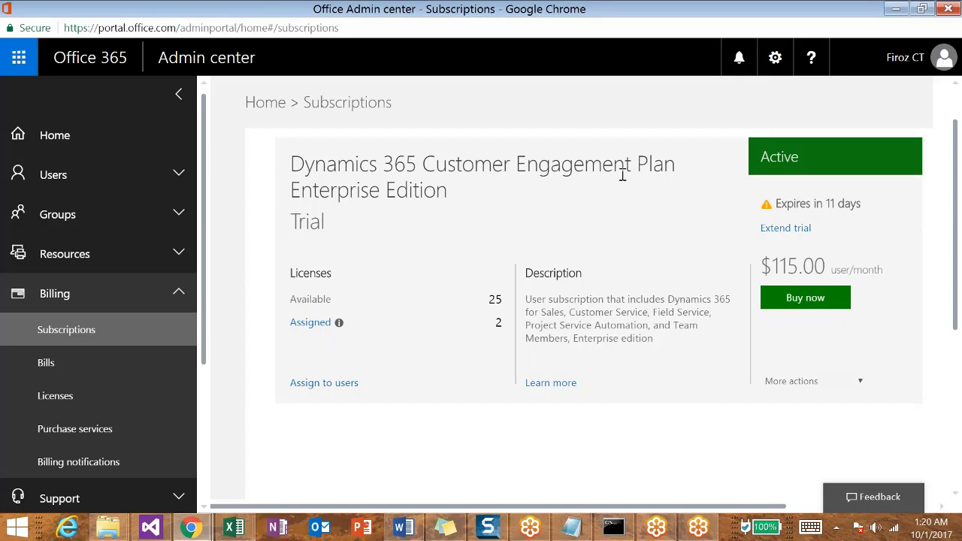
pyautogui.moveTo(623, 176); pyautogui.dragTo(422, 169)
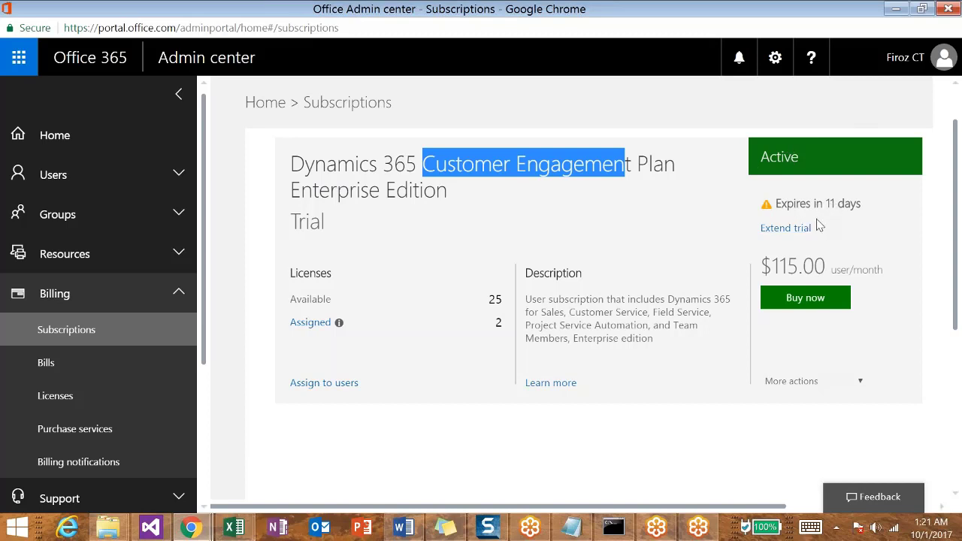
pyautogui.click(764, 229)
pyautogui.click(803, 264)
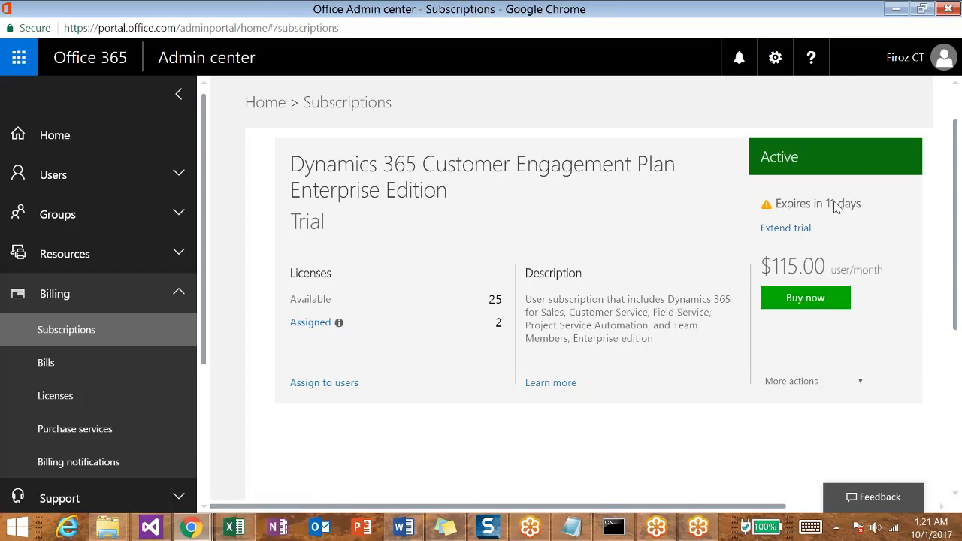
pyautogui.click(863, 383)
pyautogui.click(867, 359)
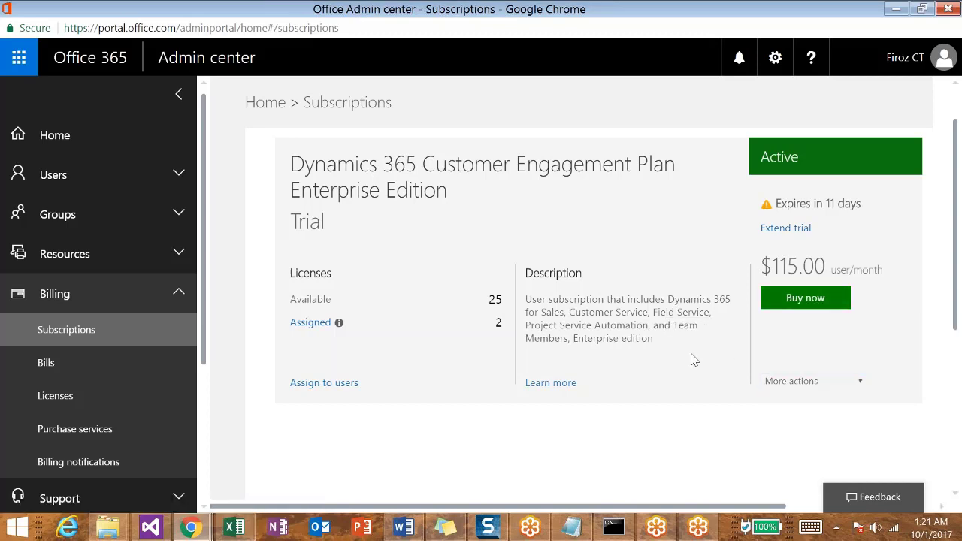
# Highlight the subscription's description, its 25 available licences and the Enterprise Edition plan name.
pyautogui.tripleClick(548, 304)
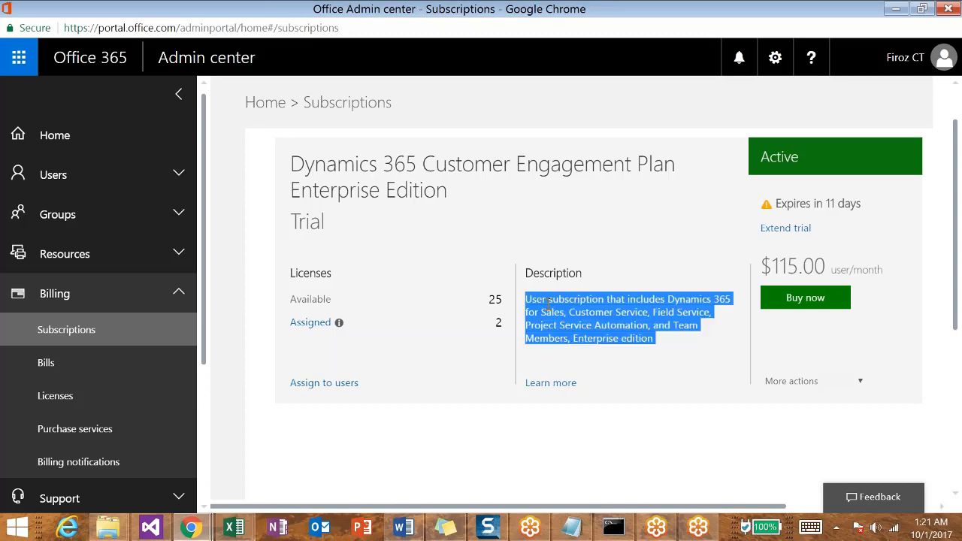
pyautogui.click(632, 307)
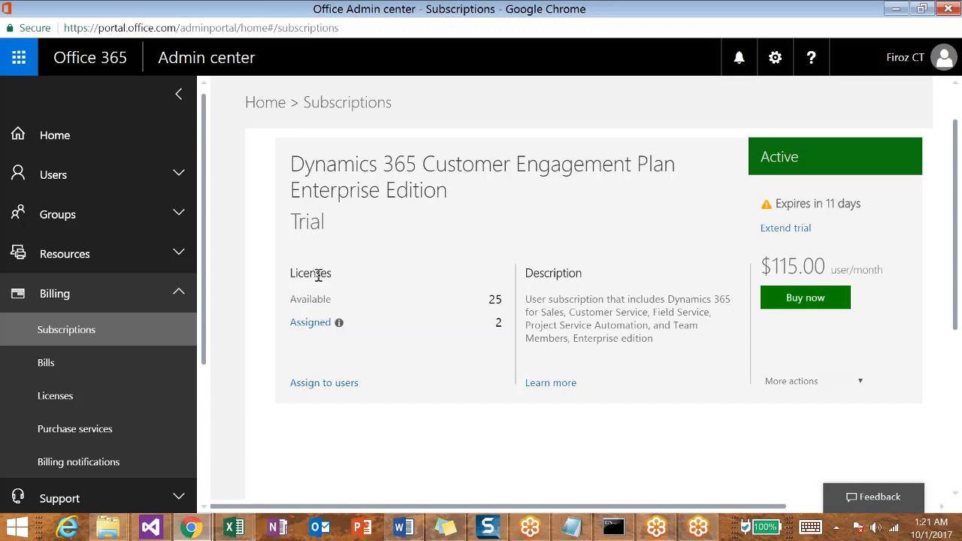
pyautogui.doubleClick(495, 299)
pyautogui.moveTo(295, 191); pyautogui.dragTo(439, 189)
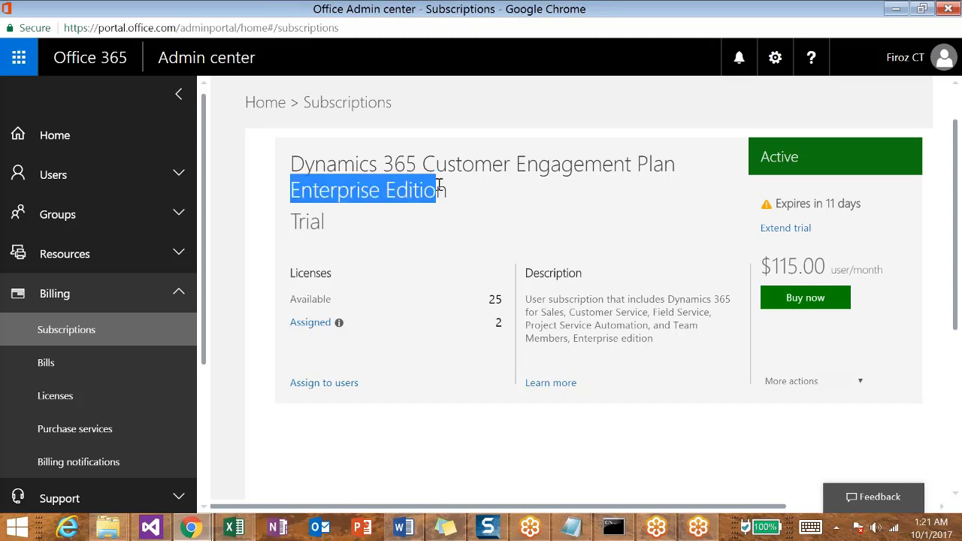
pyautogui.click(506, 242)
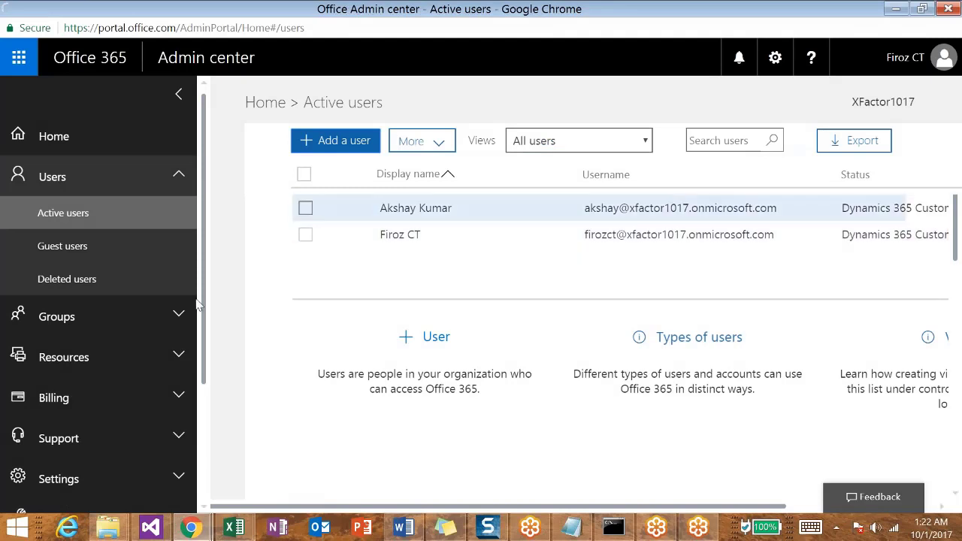
# Return to Billing > Subscriptions and scroll the left navigation down toward Purchase services.
pyautogui.click(181, 398)
pyautogui.click(125, 434)
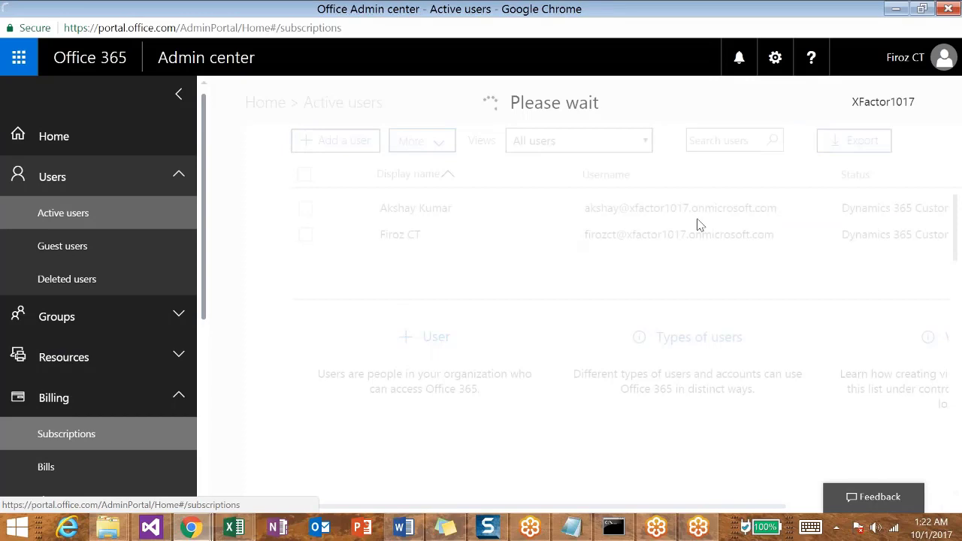
pyautogui.scroll(-2, 209, 252)
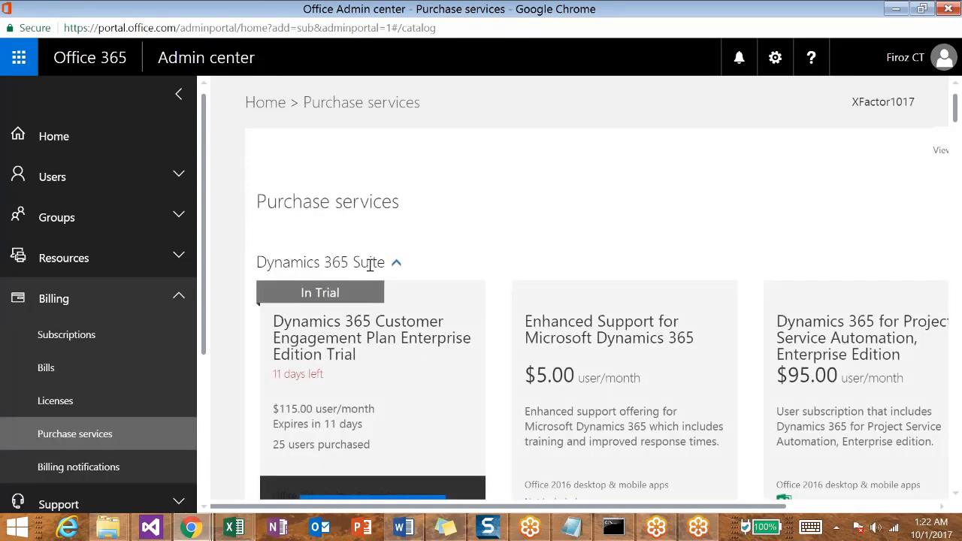
# Scroll past the Dynamics 365 plan cards down to the Enterprise Suite offerings.
pyautogui.scroll(-2, 660, 236)
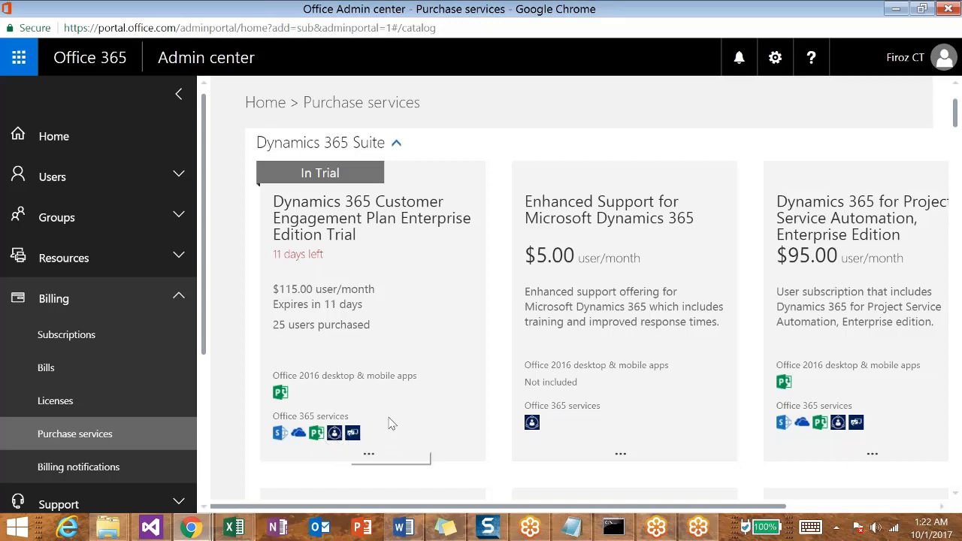
pyautogui.scroll(-4, 887, 226)
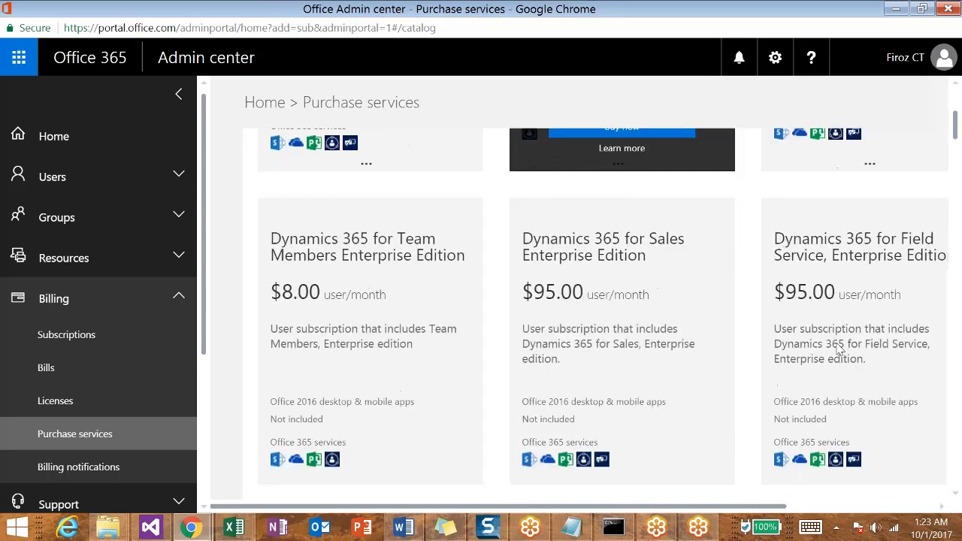
pyautogui.scroll(-1, 835, 293)
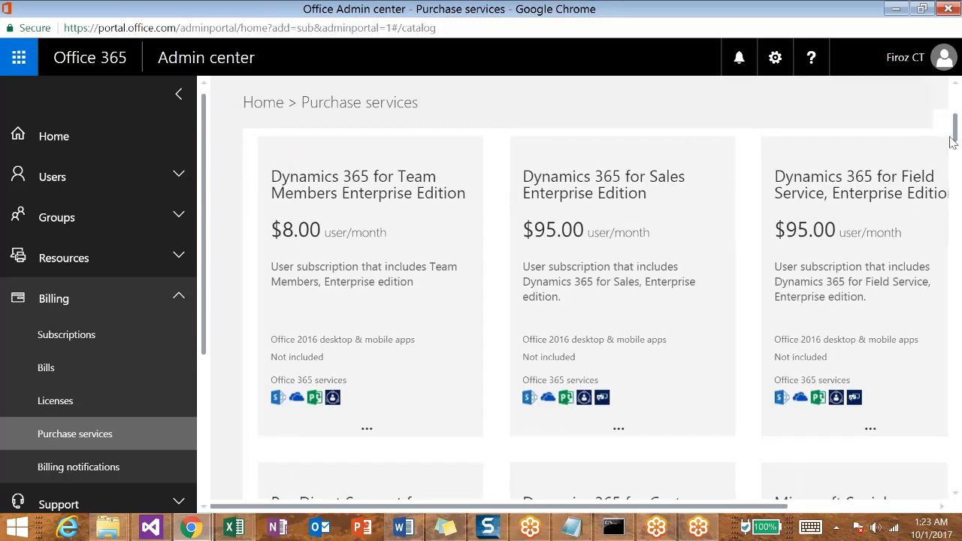
pyautogui.moveTo(549, 256)
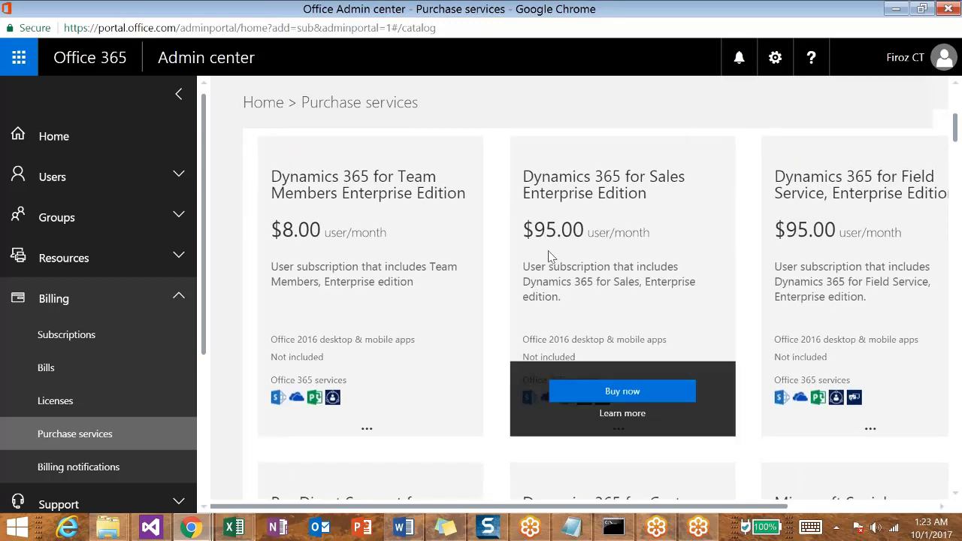
pyautogui.moveTo(843, 233)
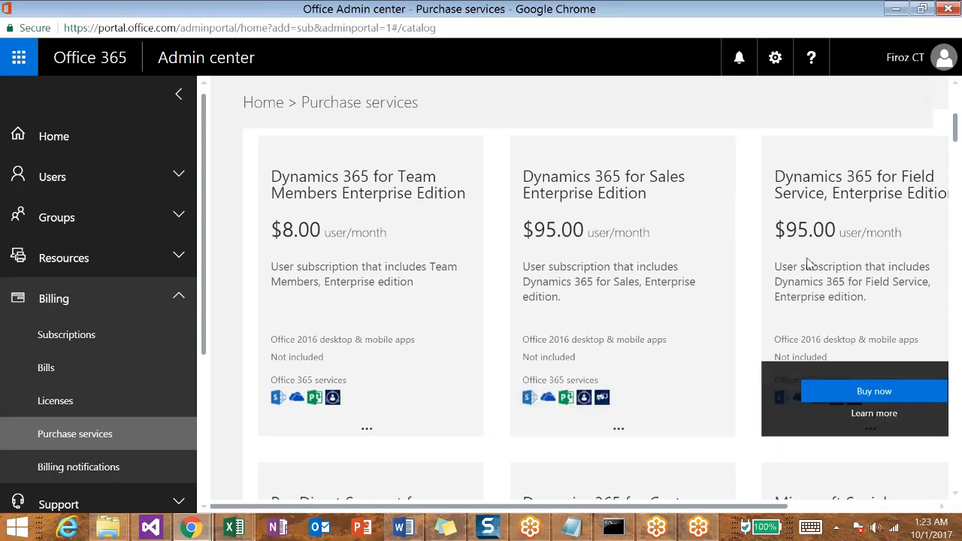
pyautogui.scroll(-3, 730, 263)
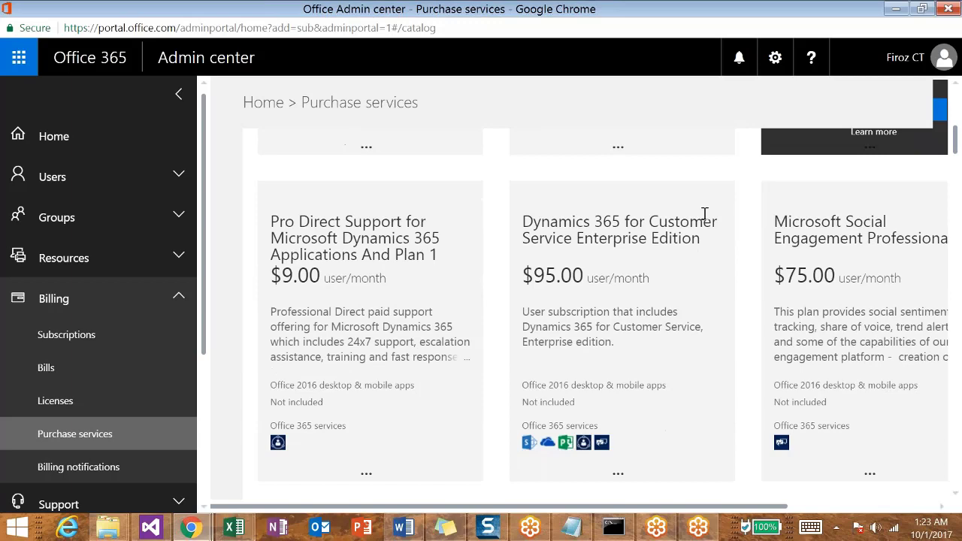
pyautogui.scroll(-3, 744, 256)
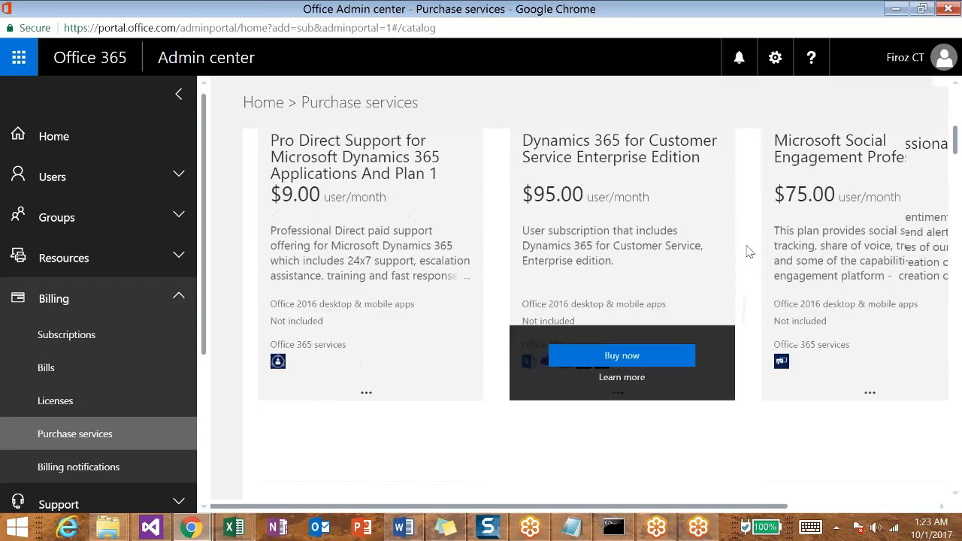
pyautogui.scroll(-3, 714, 256)
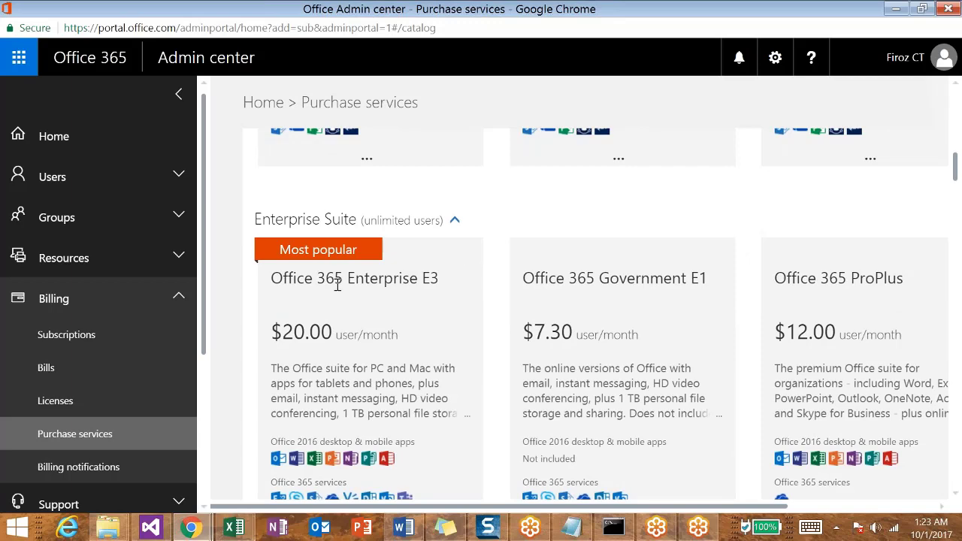
# Look over the Enterprise Suite plan prices, such as Office 365 Enterprise E3 at $20.00/month.
pyautogui.moveTo(323, 300)
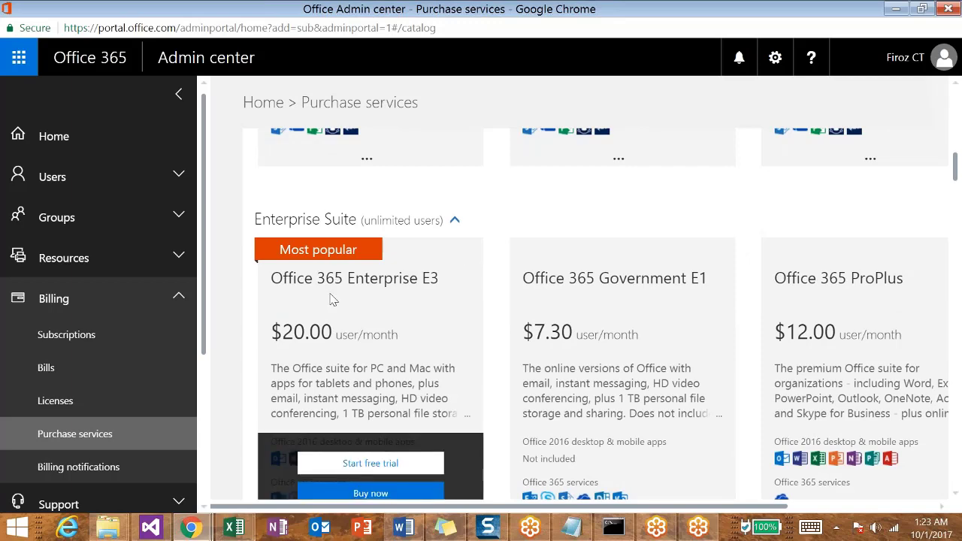
pyautogui.scroll(-3, 676, 320)
pyautogui.scroll(3, 677, 331)
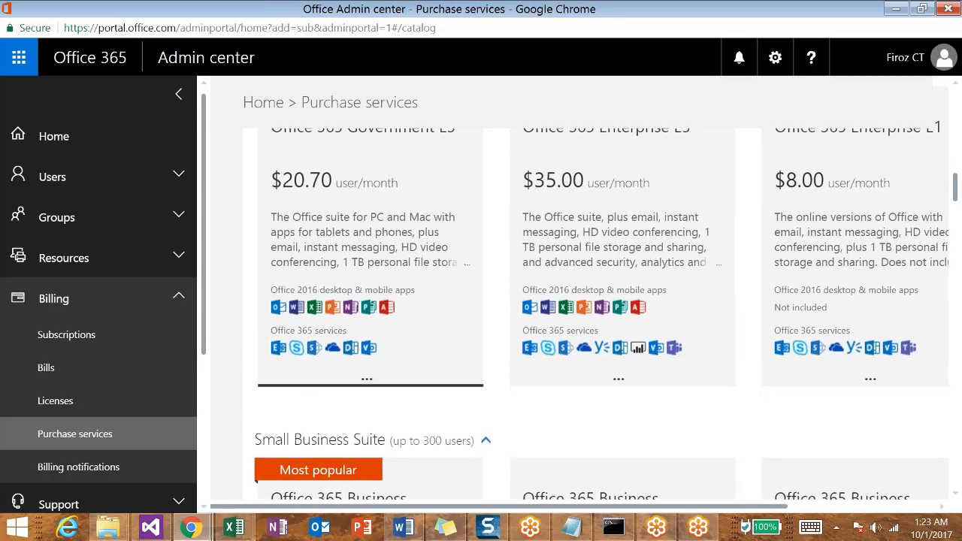
pyautogui.moveTo(387, 316)
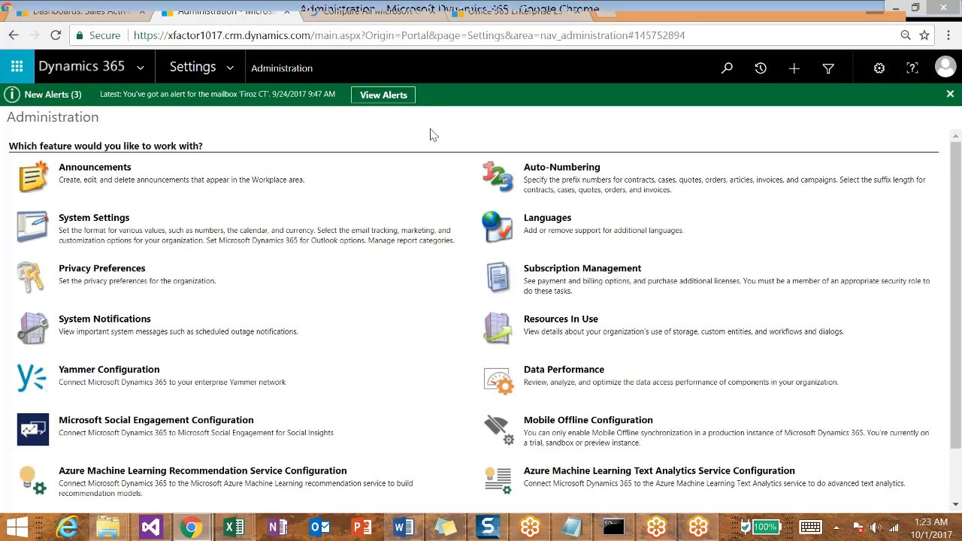
# Return to the Admin center window and go to Billing > Bills.
pyautogui.moveTo(191, 527)
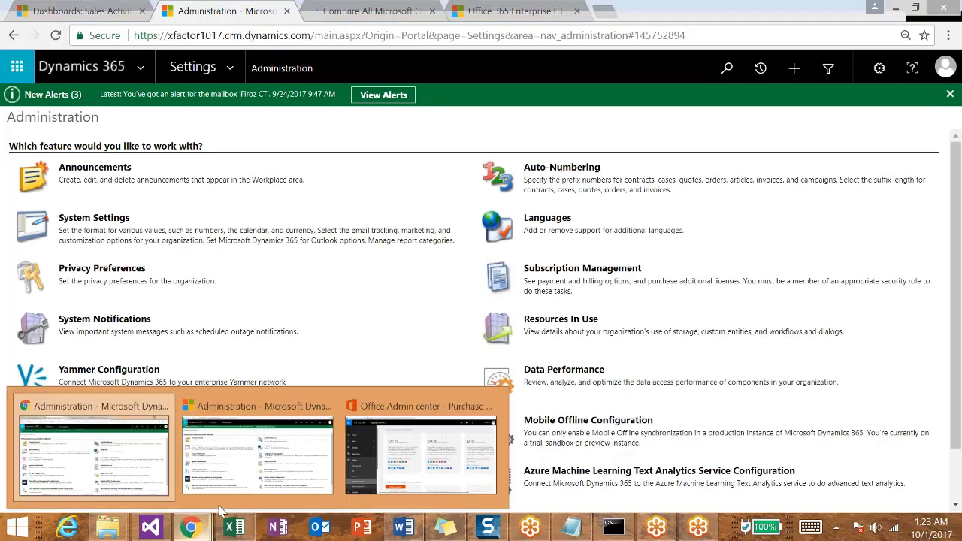
pyautogui.click(376, 458)
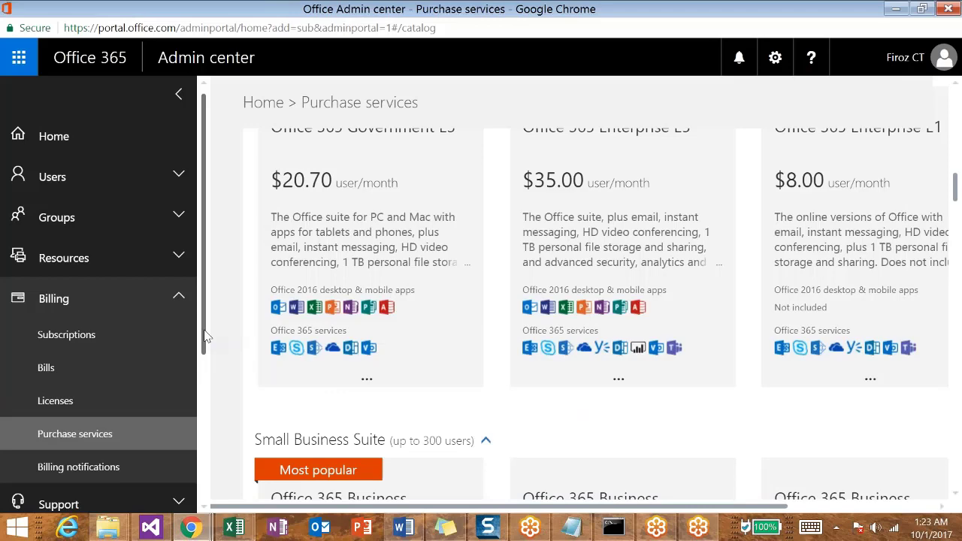
pyautogui.scroll(-1, 208, 354)
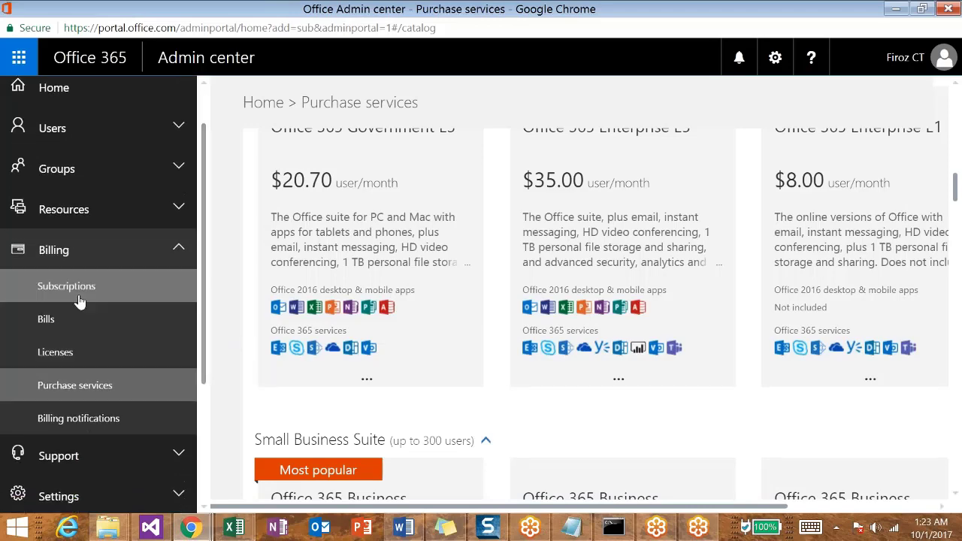
pyautogui.click(98, 316)
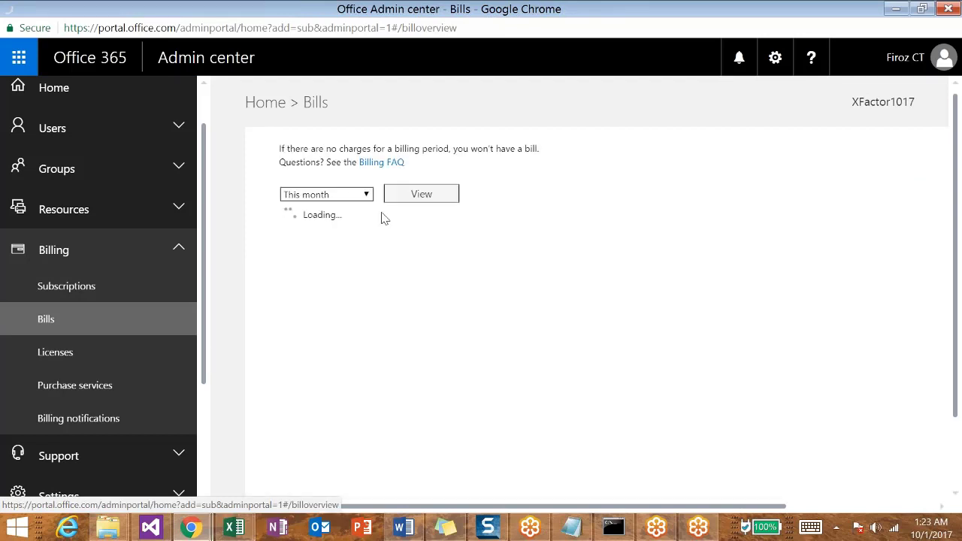
# Check the billing-period options, keeping This month, which shows no charges.
pyautogui.click(326, 194)
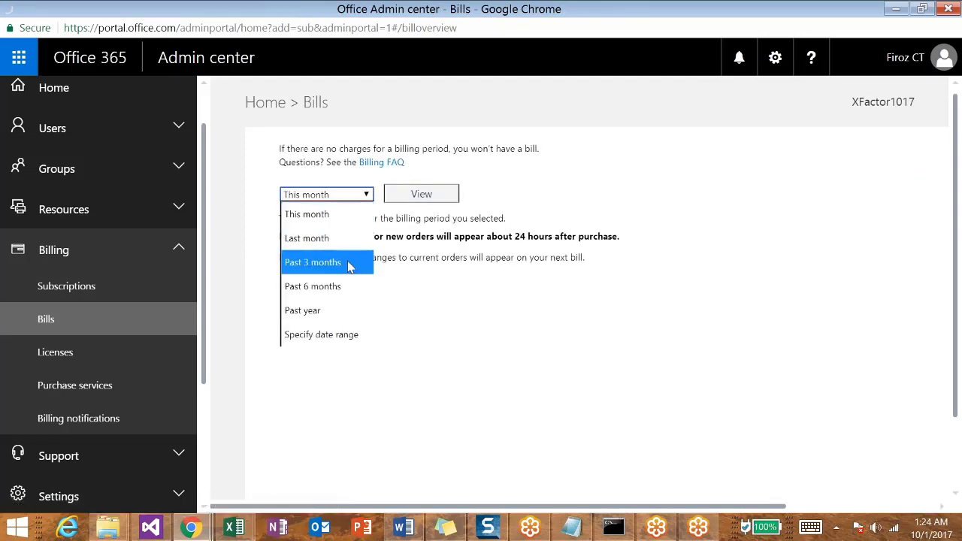
pyautogui.click(490, 190)
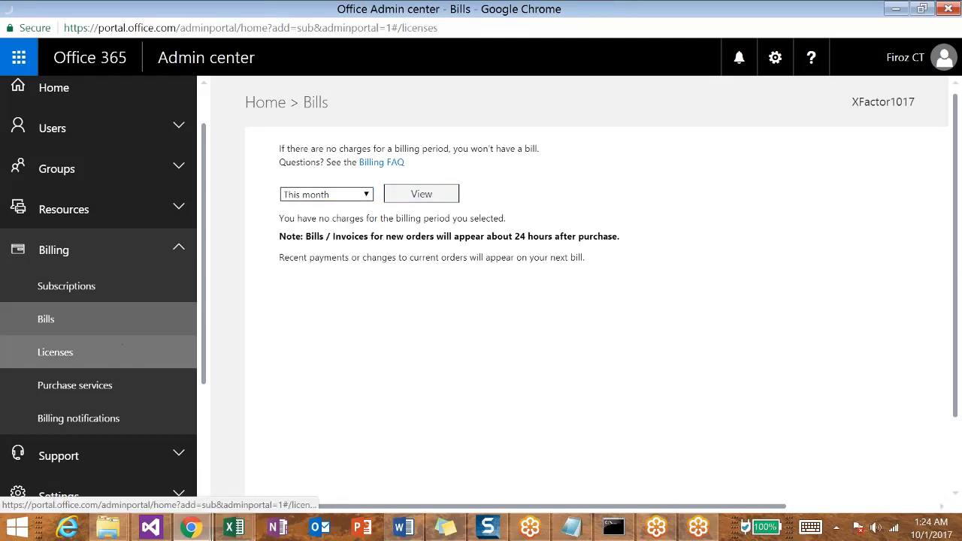
# Review the 25 Dynamics 365 licenses under Licenses, then go to Billing notifications.
pyautogui.click(55, 352)
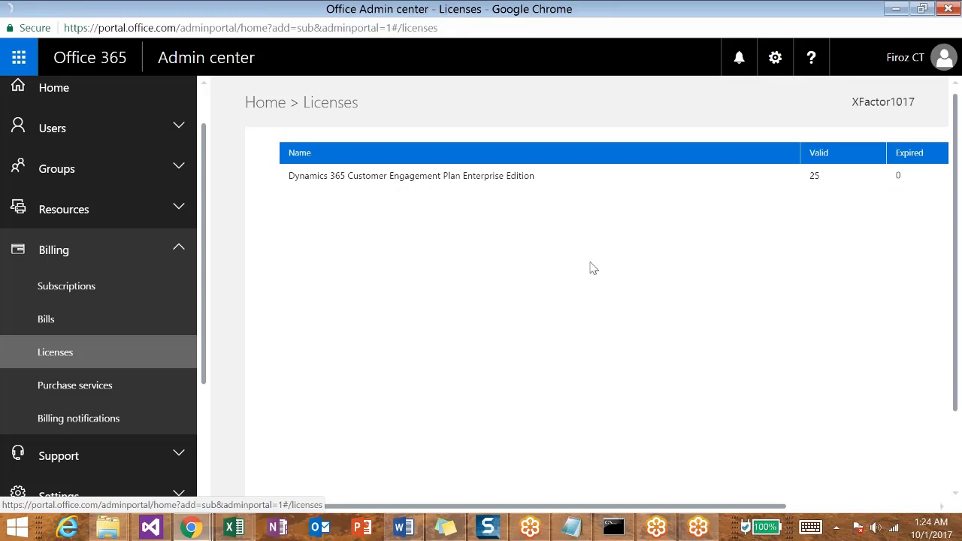
pyautogui.click(135, 418)
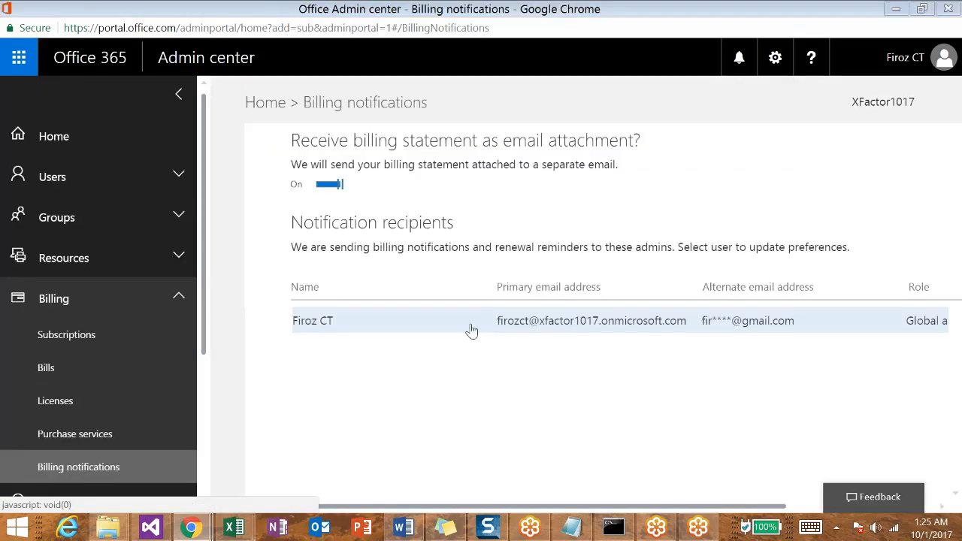
pyautogui.click(810, 321)
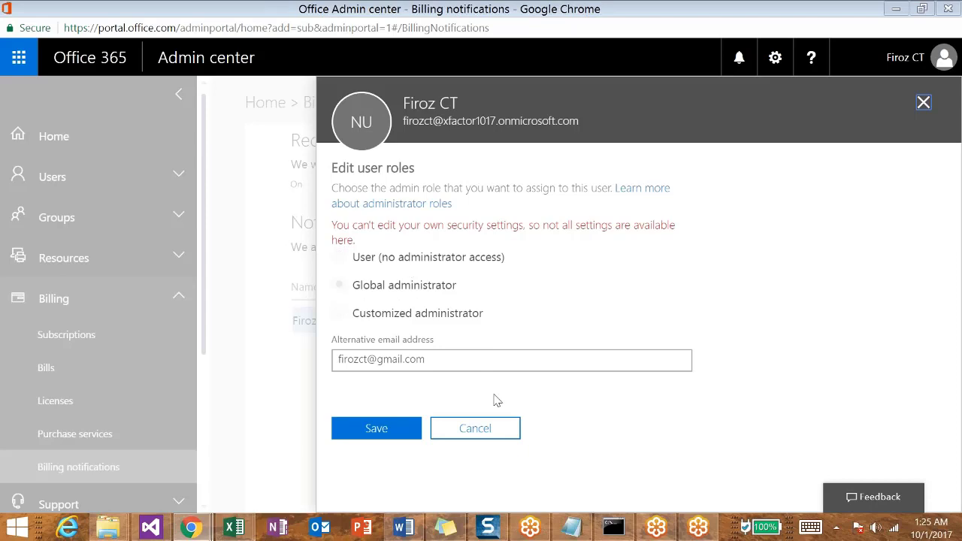
pyautogui.click(476, 428)
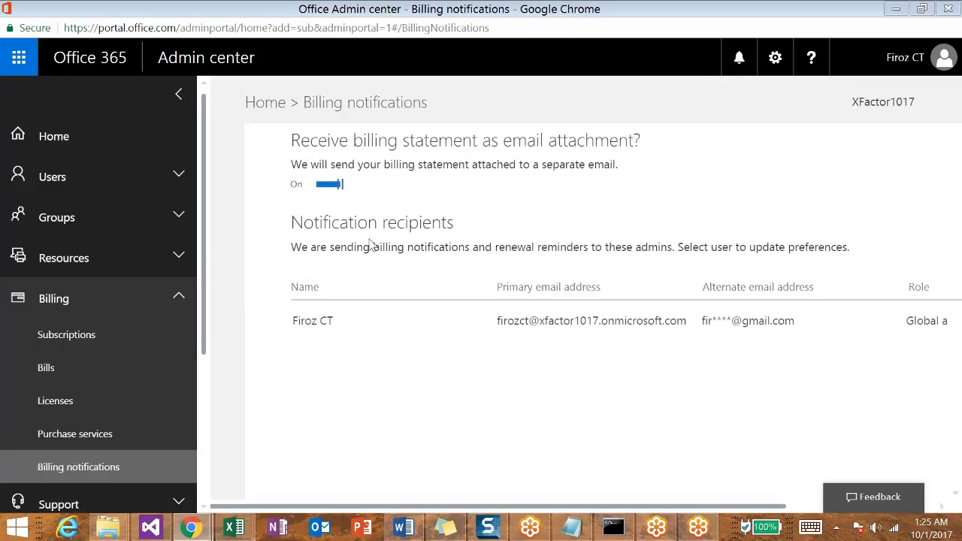
# Launch Dynamics 365 from the app launcher's tile list to reach its Sales Activity Dashboard.
pyautogui.click(20, 58)
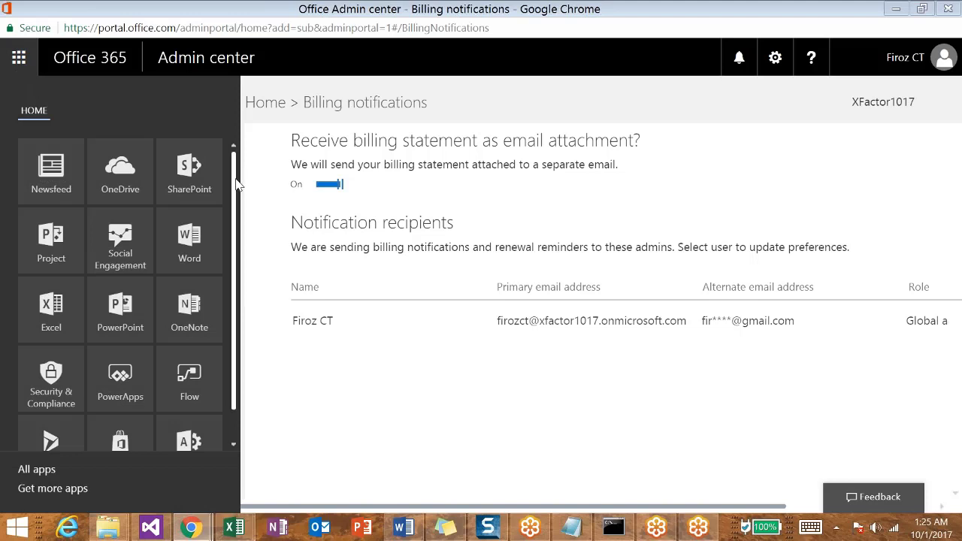
pyautogui.moveTo(235, 182); pyautogui.dragTo(243, 300)
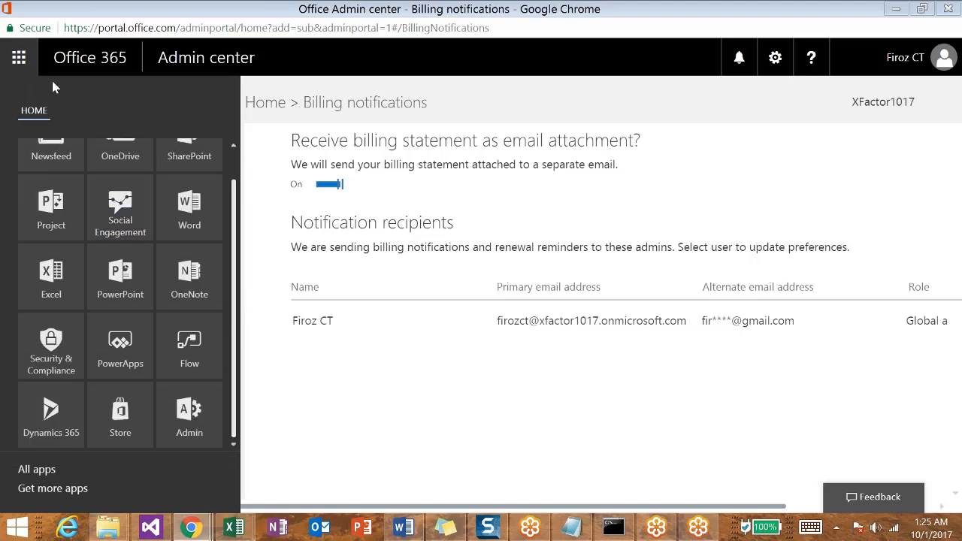
pyautogui.click(52, 414)
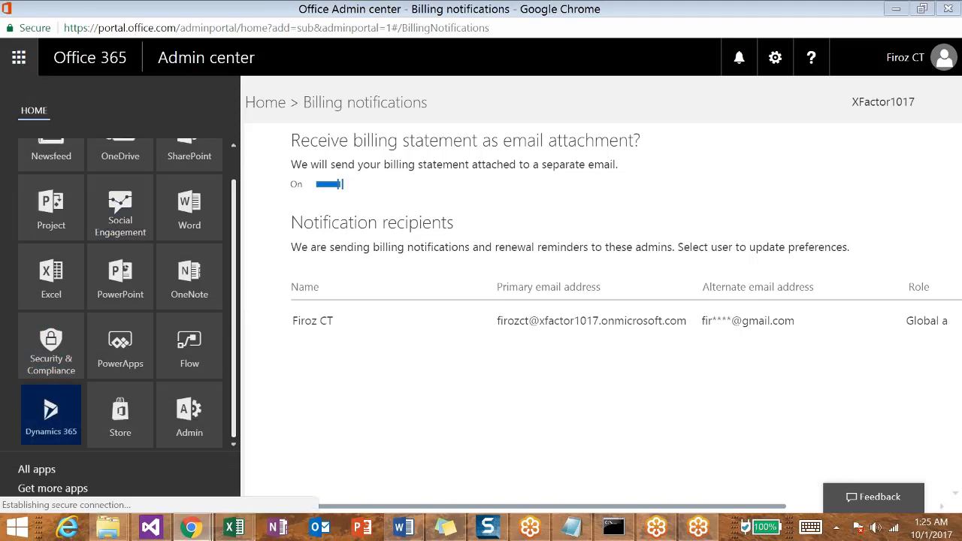